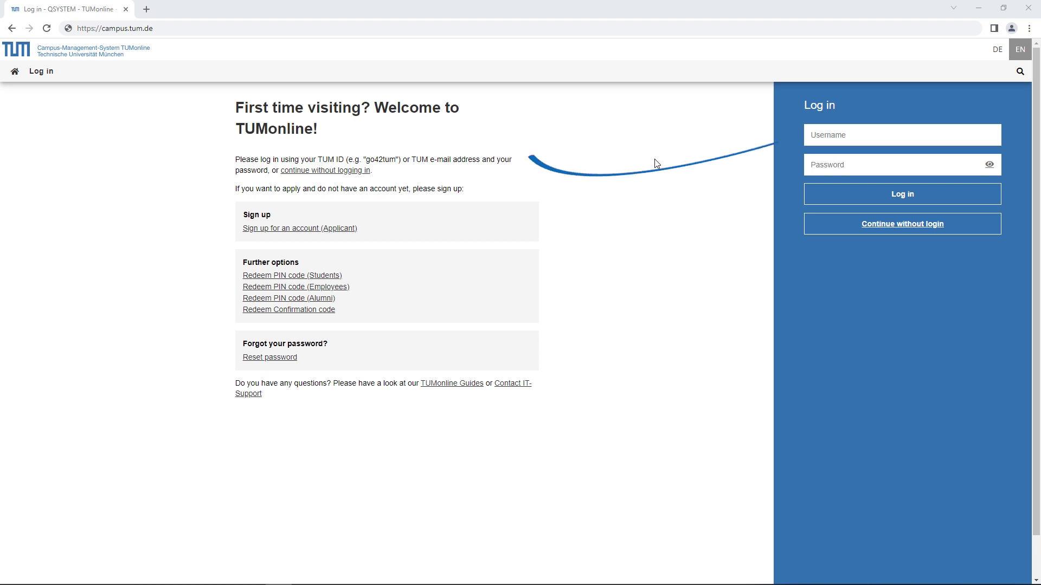
left_click(820, 140)
type("ge4")
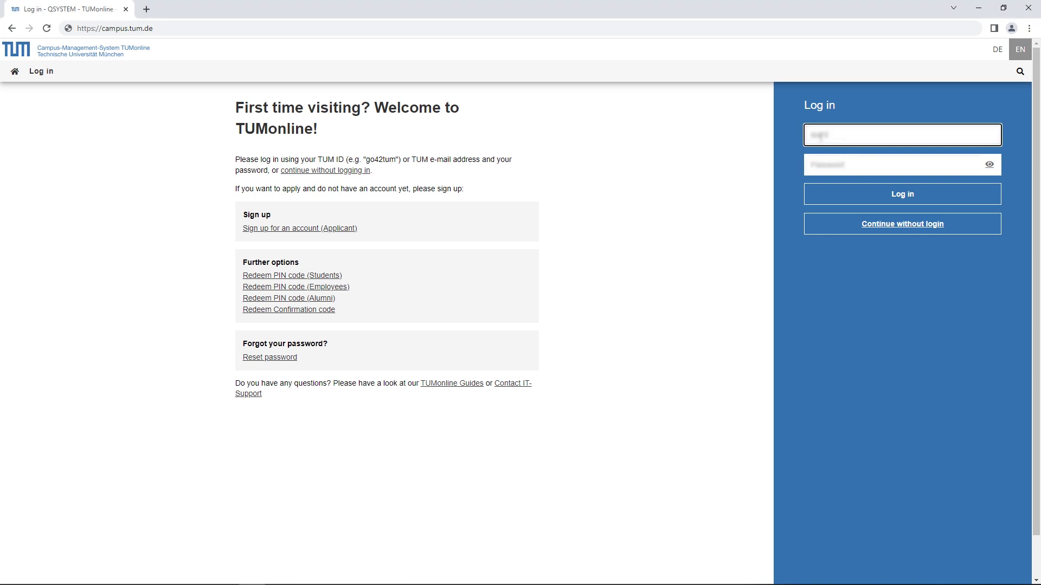
type("2tum")
key("Tab")
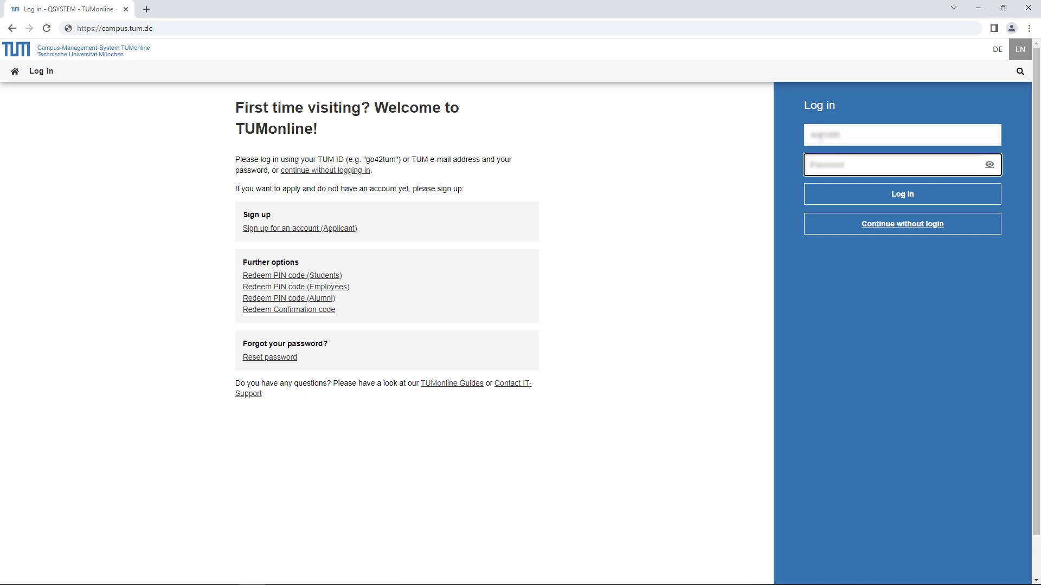
type("pass")
type("w")
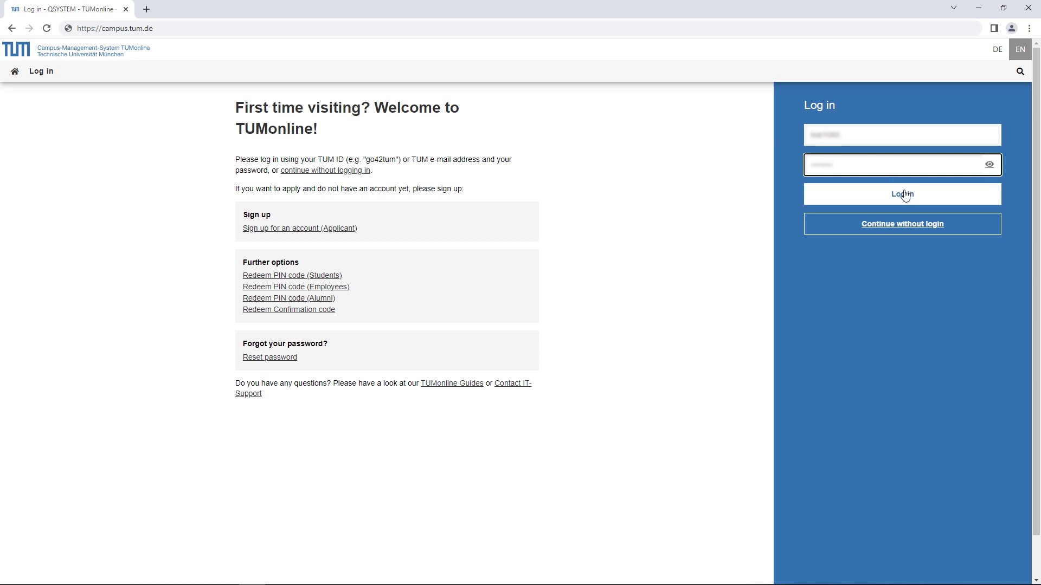
left_click(903, 196)
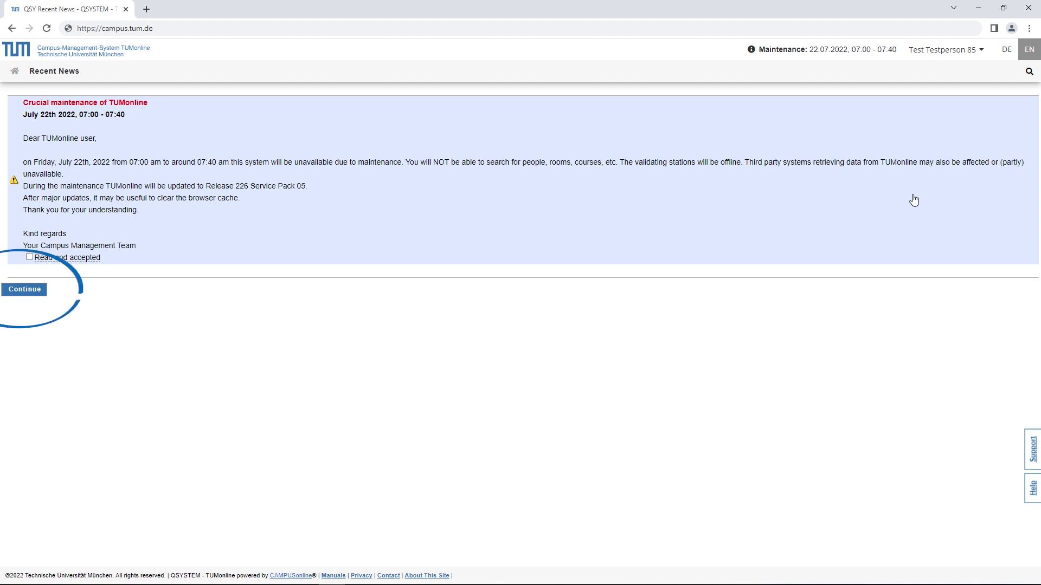
Accept the maintenance notice as read and continue to the Home page.
left_click(29, 256)
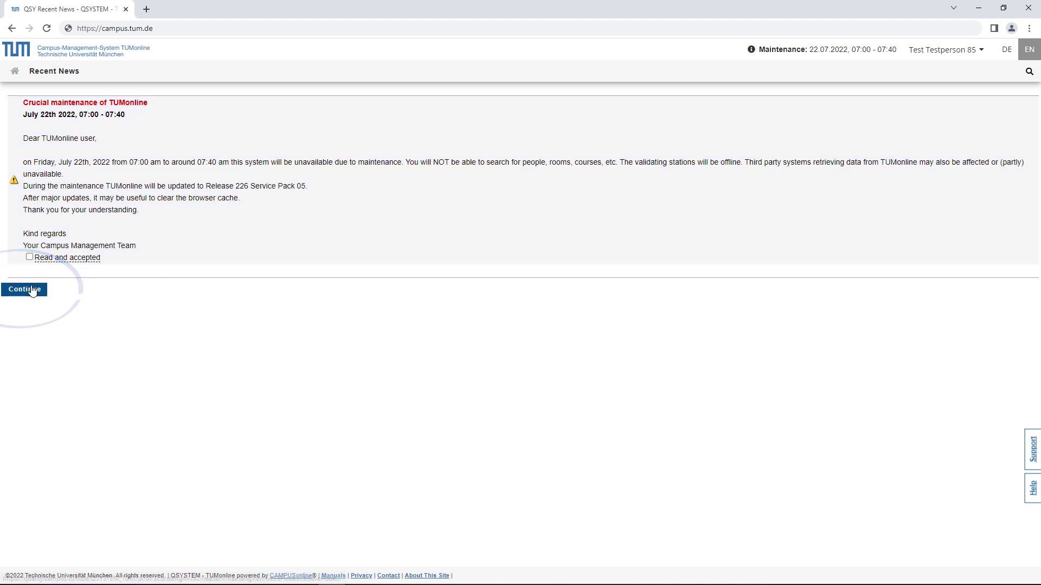
left_click(27, 290)
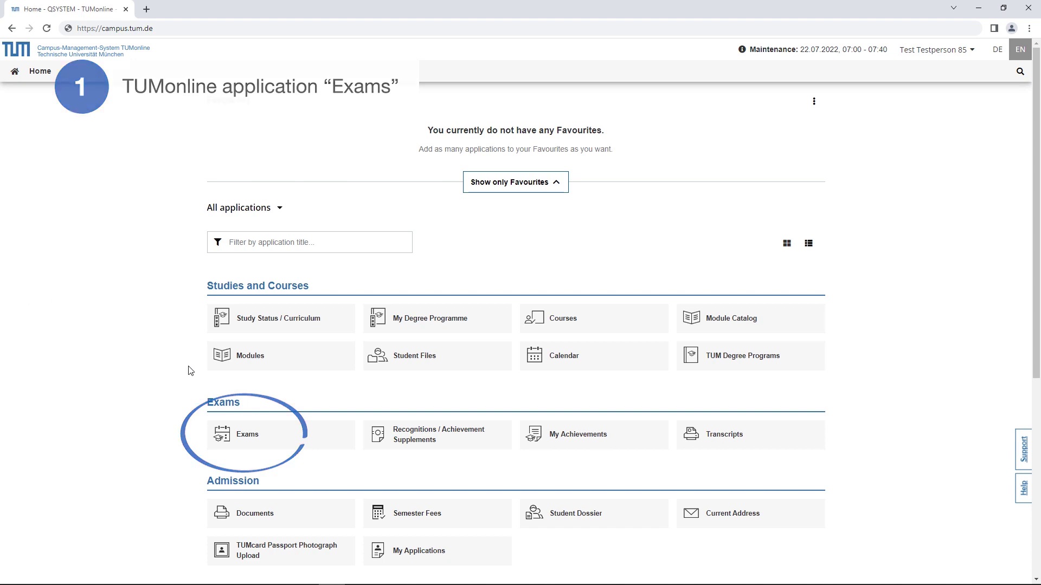
Open the Exams application from the Exams section of the Home page.
left_click(313, 439)
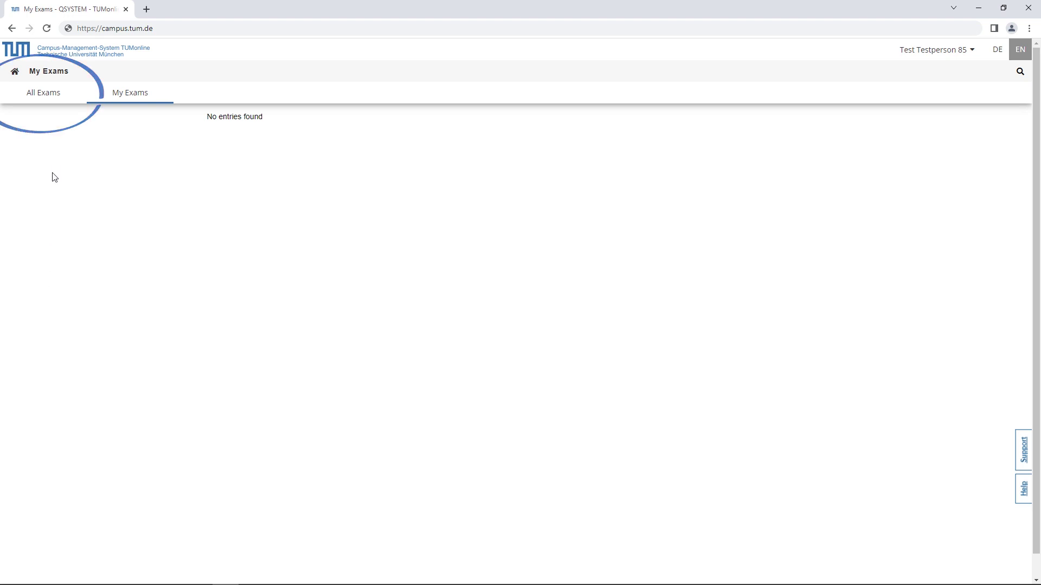
Show All Exams for the 2022 S term.
left_click(51, 97)
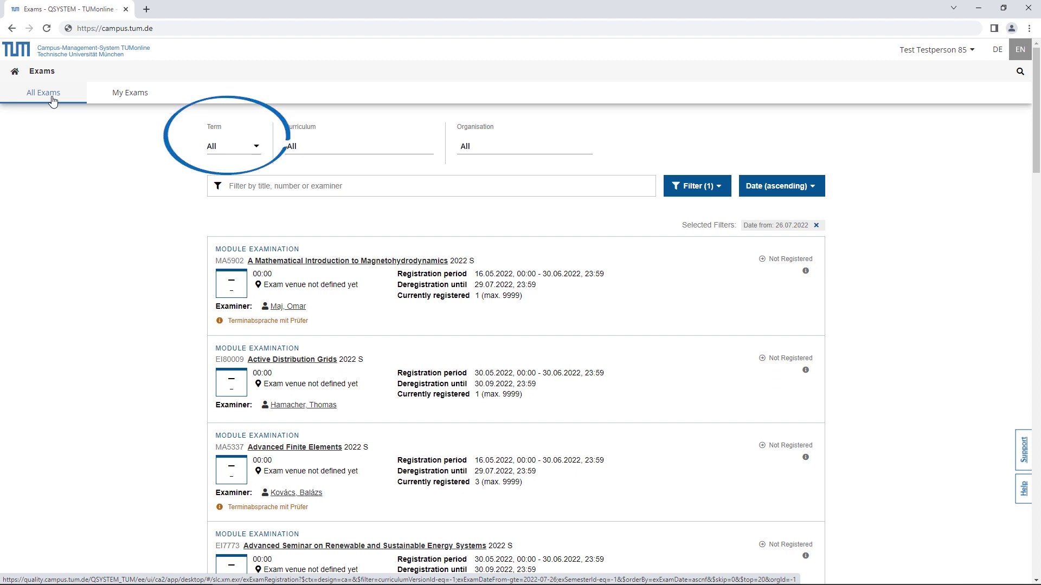
left_click(212, 147)
left_click(215, 192)
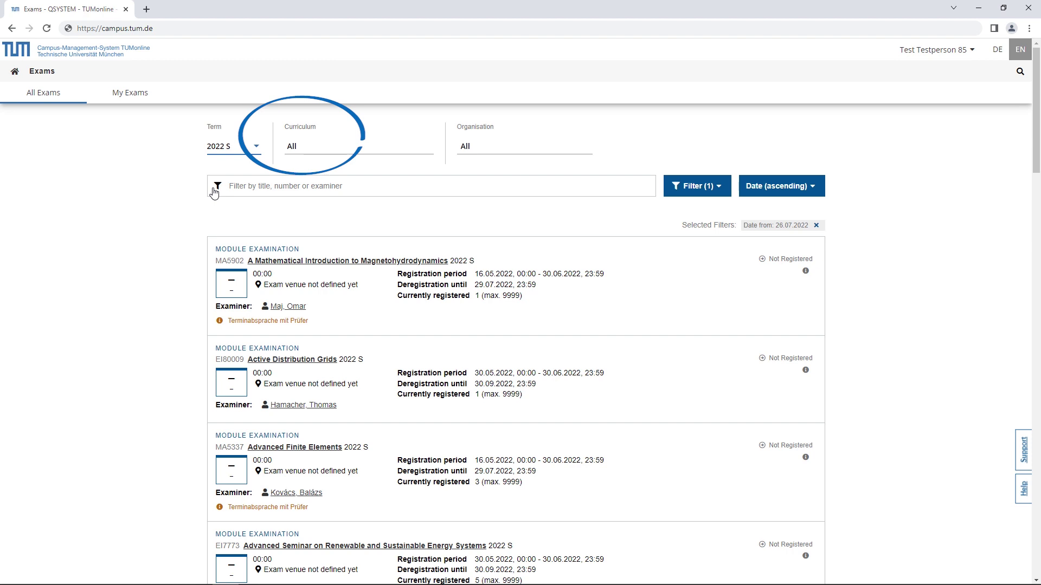
Set the curriculum filter to Chemistry [20181], Bachelor of Science.
left_click(332, 150)
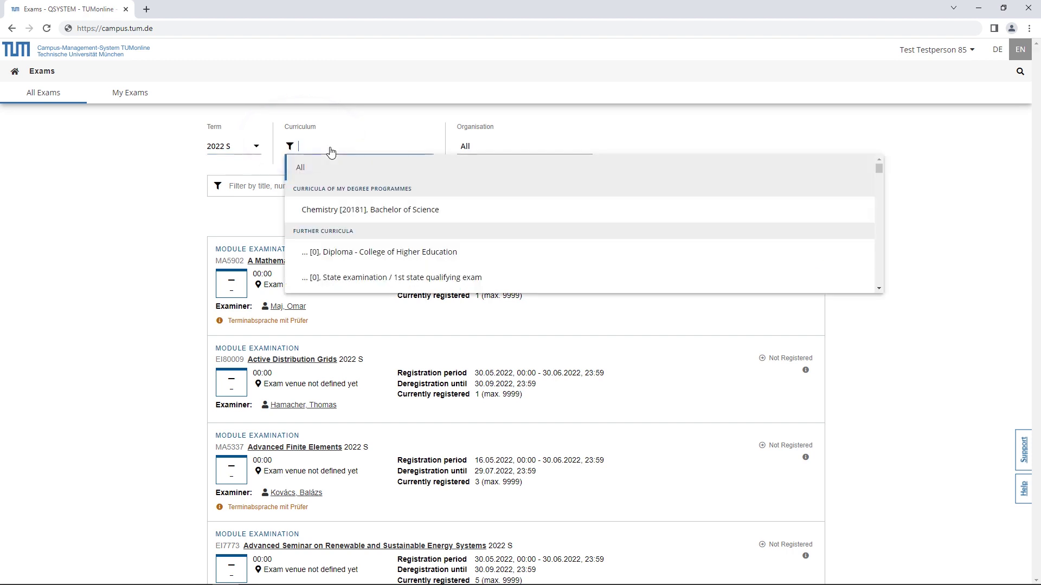
left_click(330, 208)
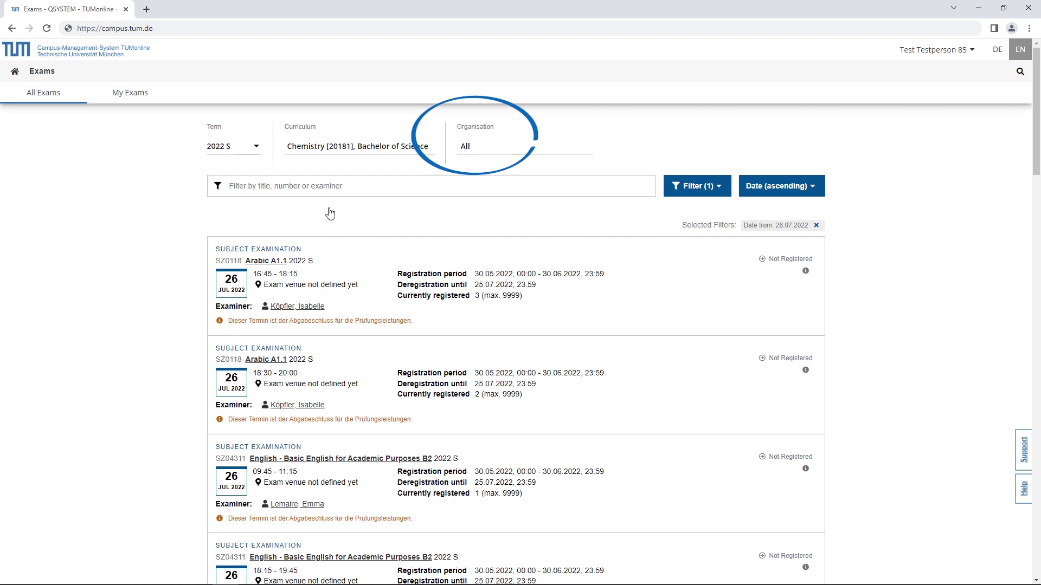
left_click(505, 153)
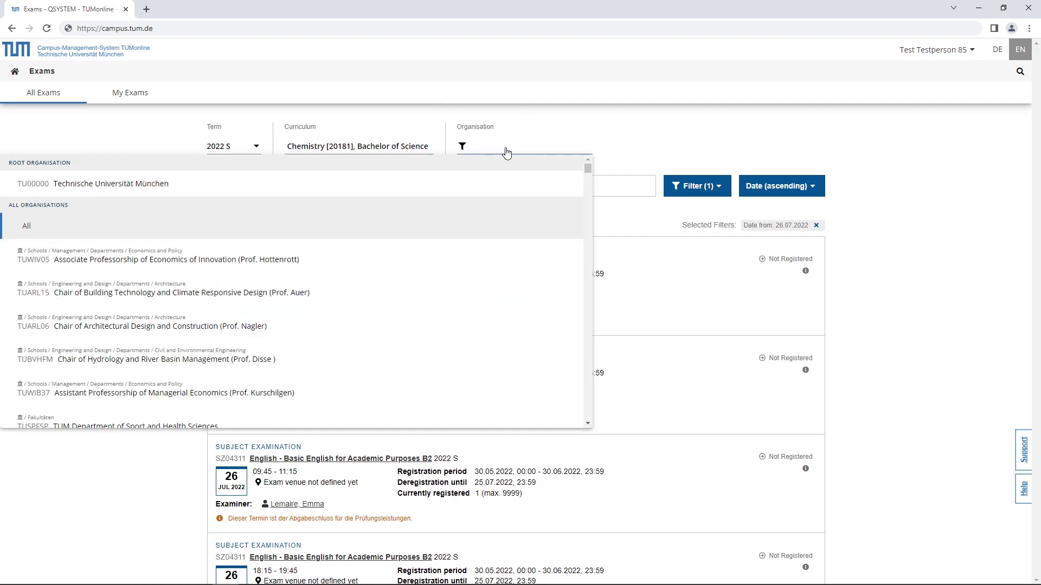
type("chem")
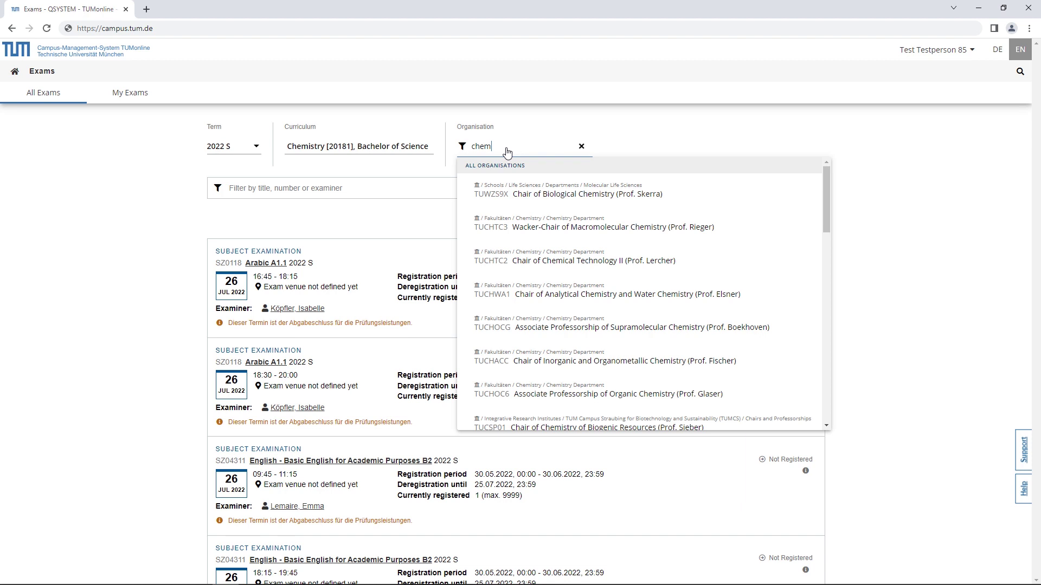
left_click(582, 147)
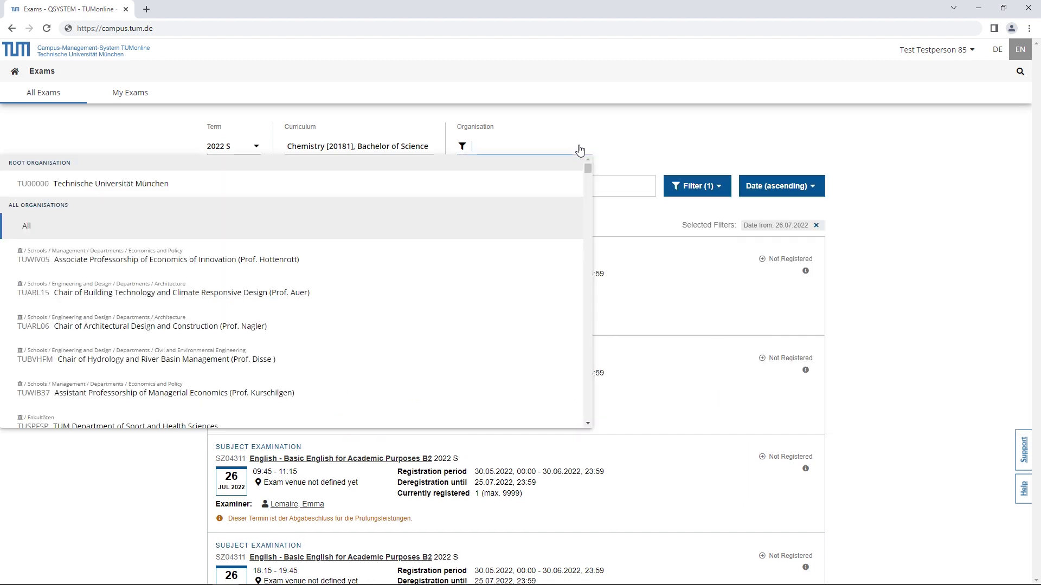
left_click(30, 226)
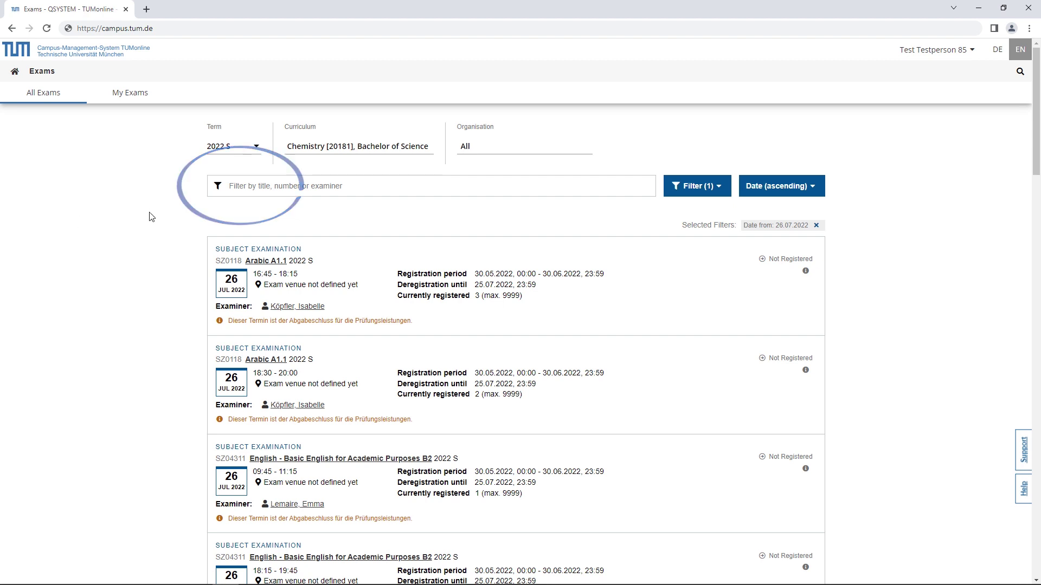
Search the exams for 'ital' to list the 16 Italian exam dates.
left_click(249, 190)
type("i")
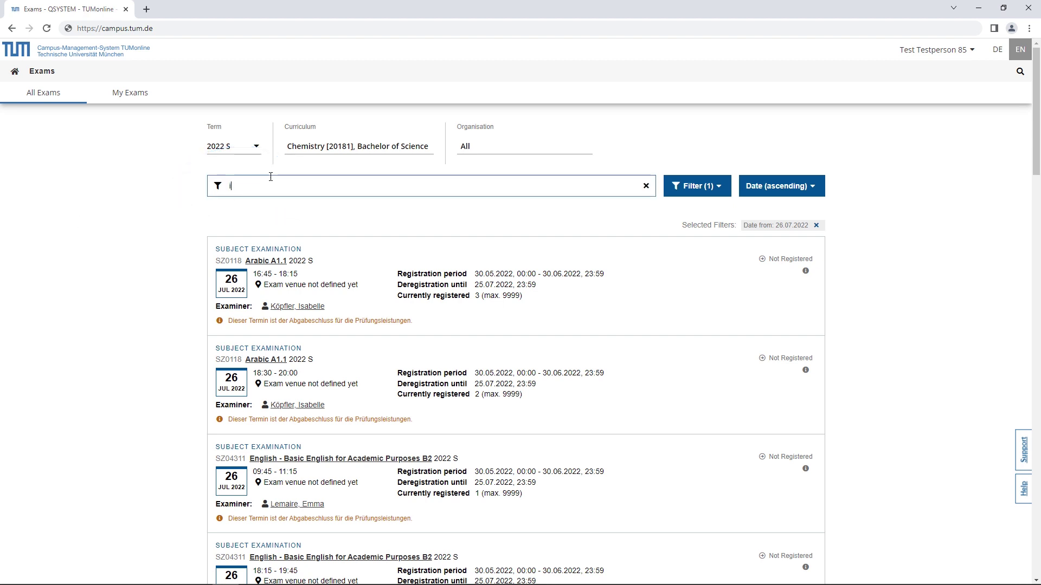
type("tal")
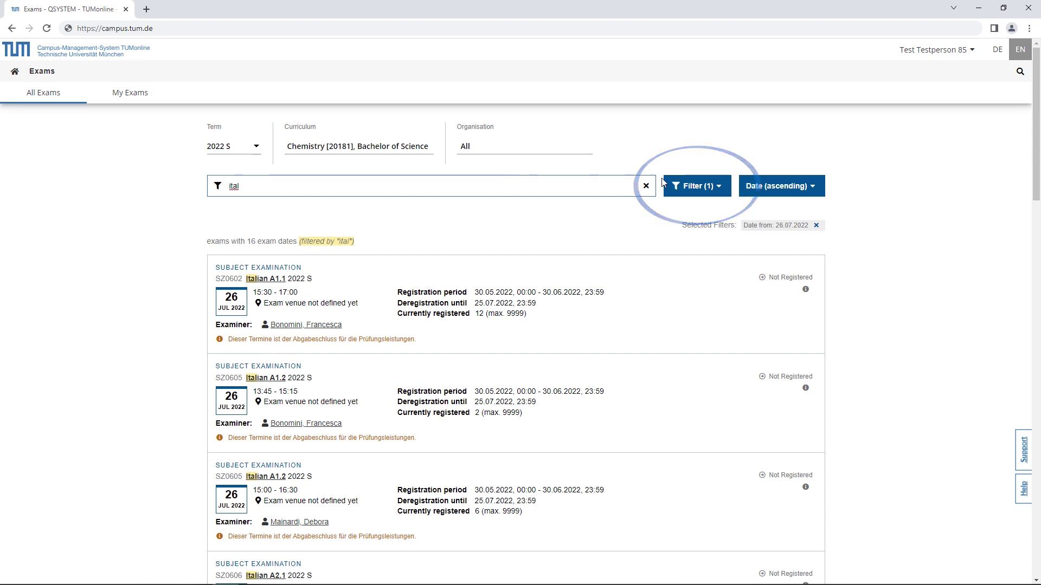
left_click(693, 186)
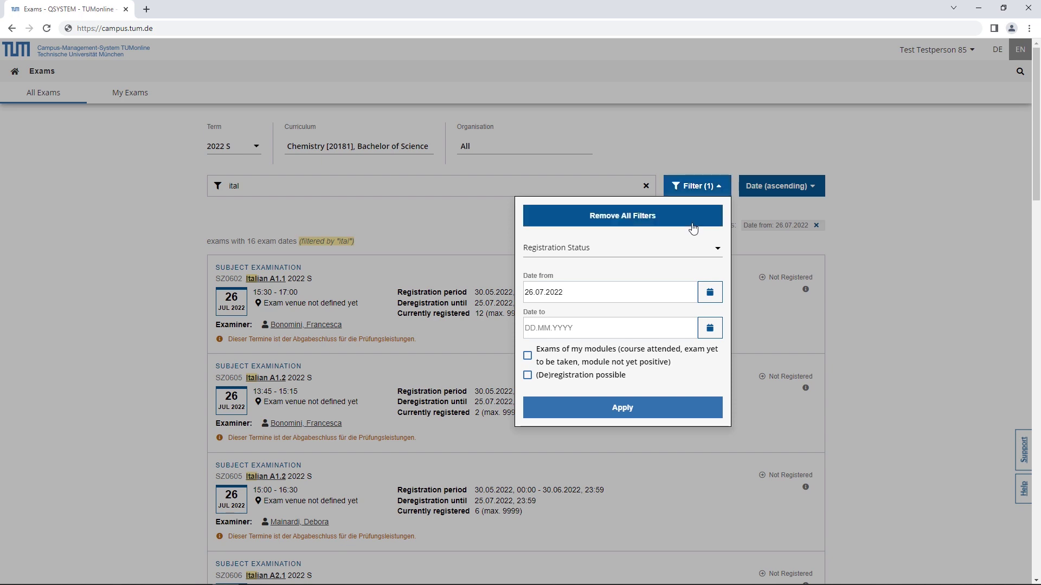
left_click(711, 328)
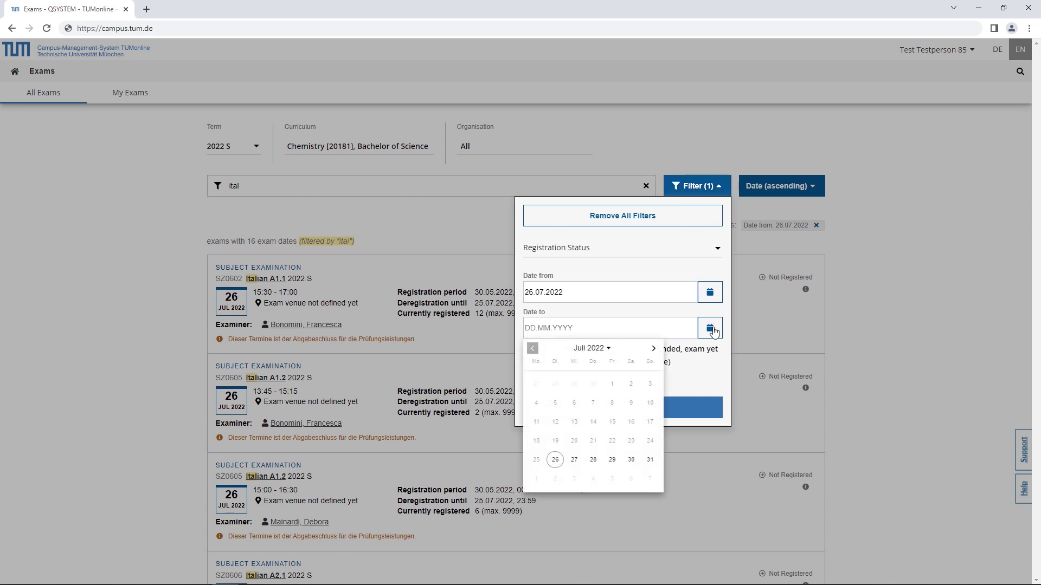
left_click(711, 328)
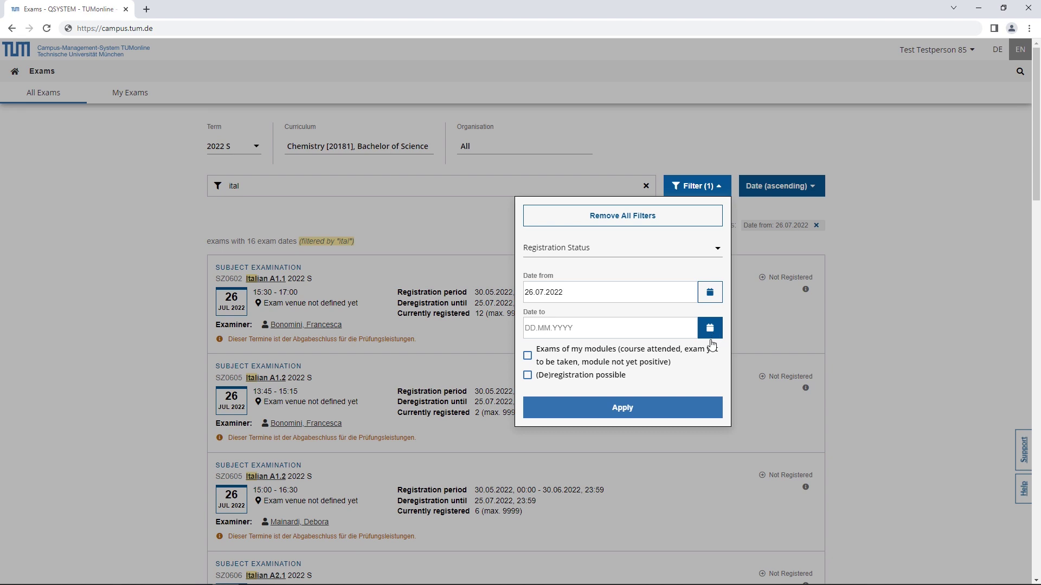
left_click(658, 410)
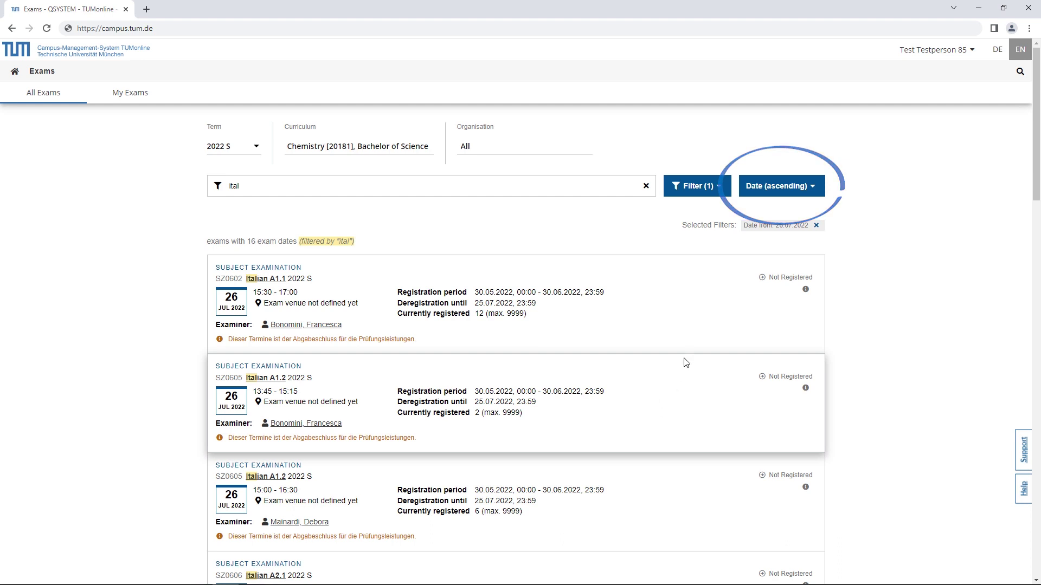
Sort the Italian exams by Date (descending).
left_click(765, 191)
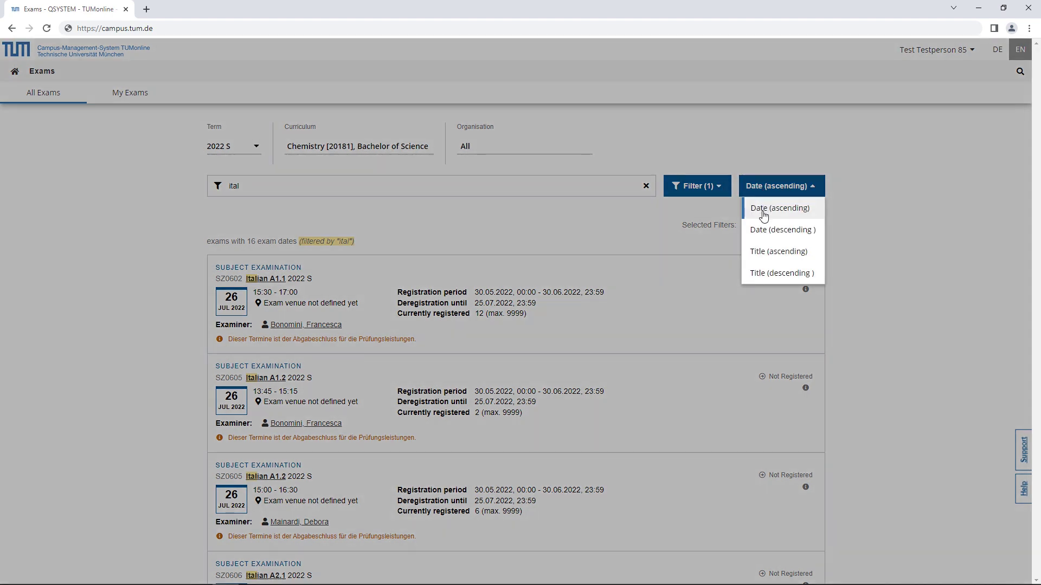
left_click(764, 230)
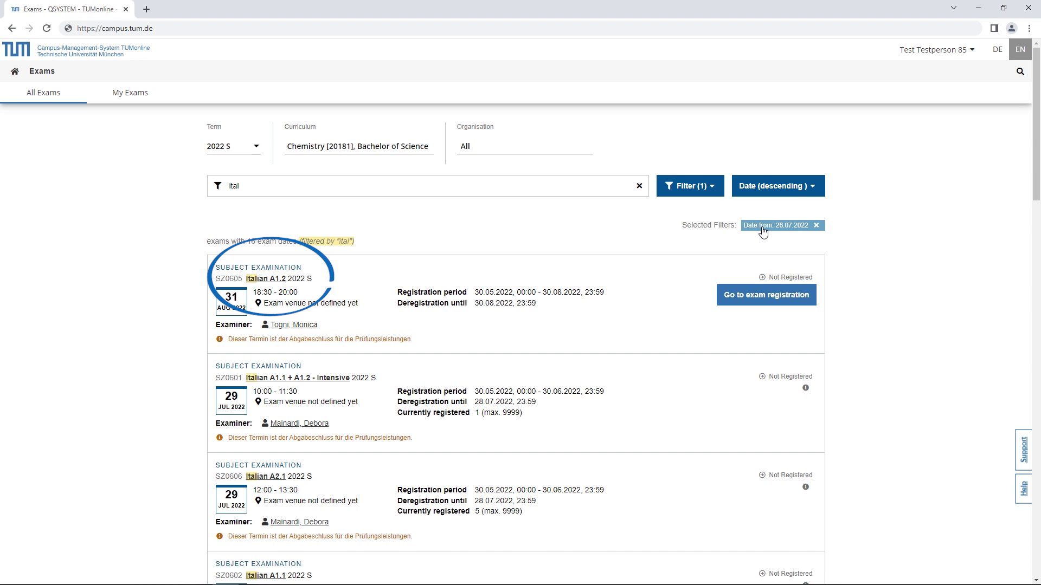
Open the Italian A1.2 (SZ0605) exam details and view its Description.
left_click(262, 279)
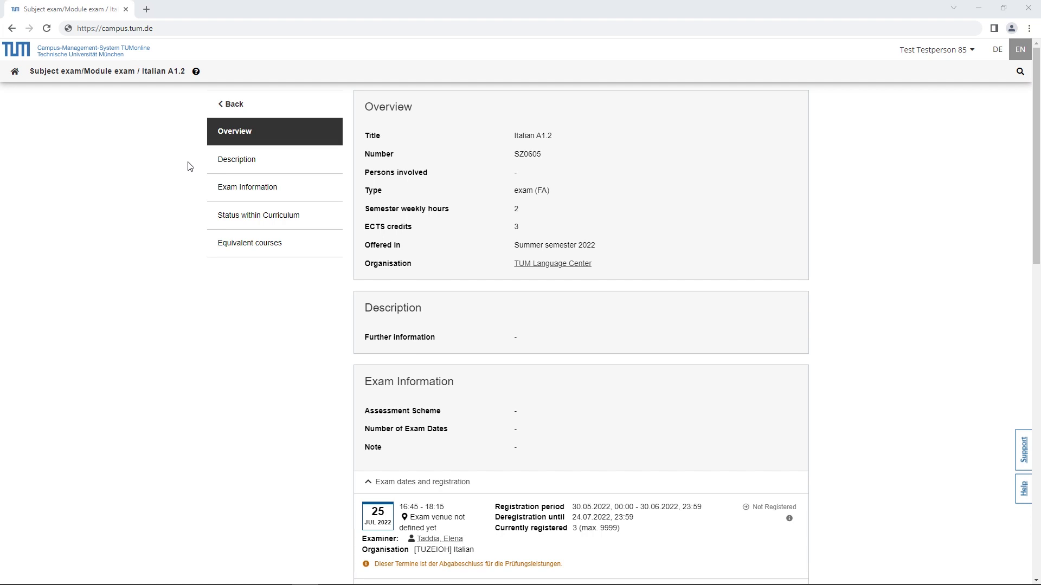
left_click(231, 164)
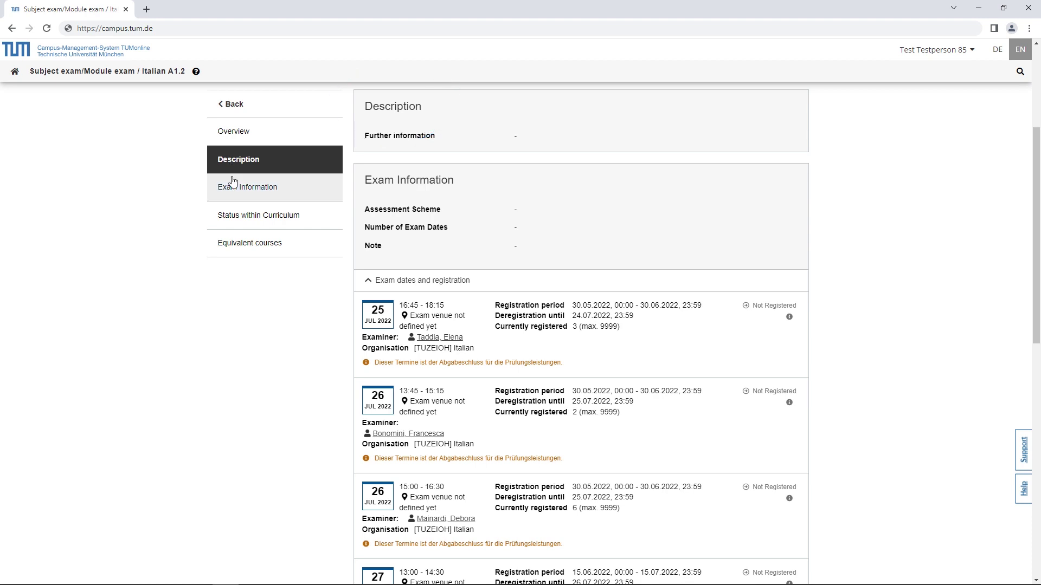
View Italian A1.2's exam information and its elective status in the Chemistry curriculum.
left_click(233, 189)
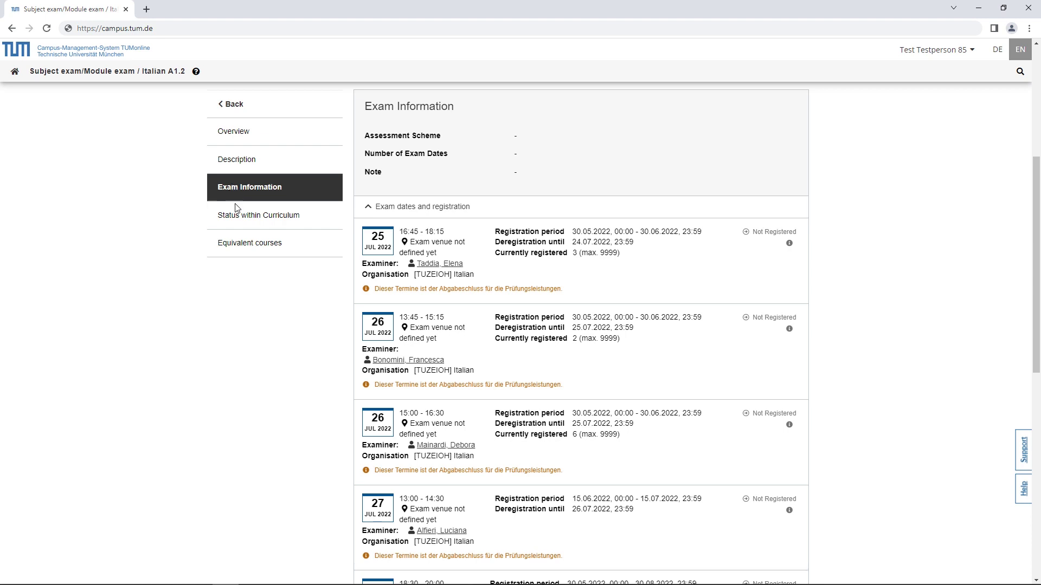
left_click(236, 215)
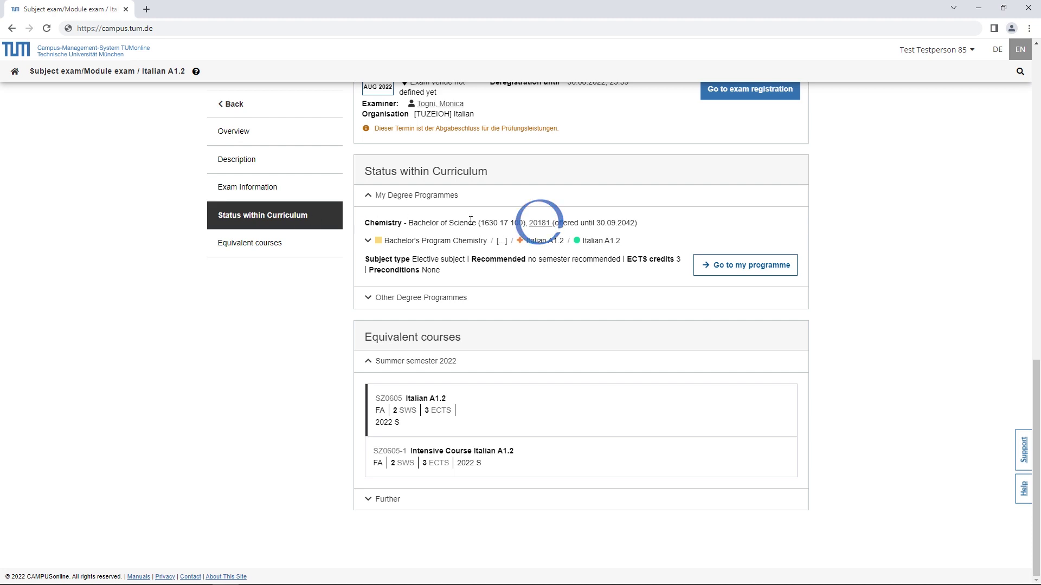
left_click(535, 231)
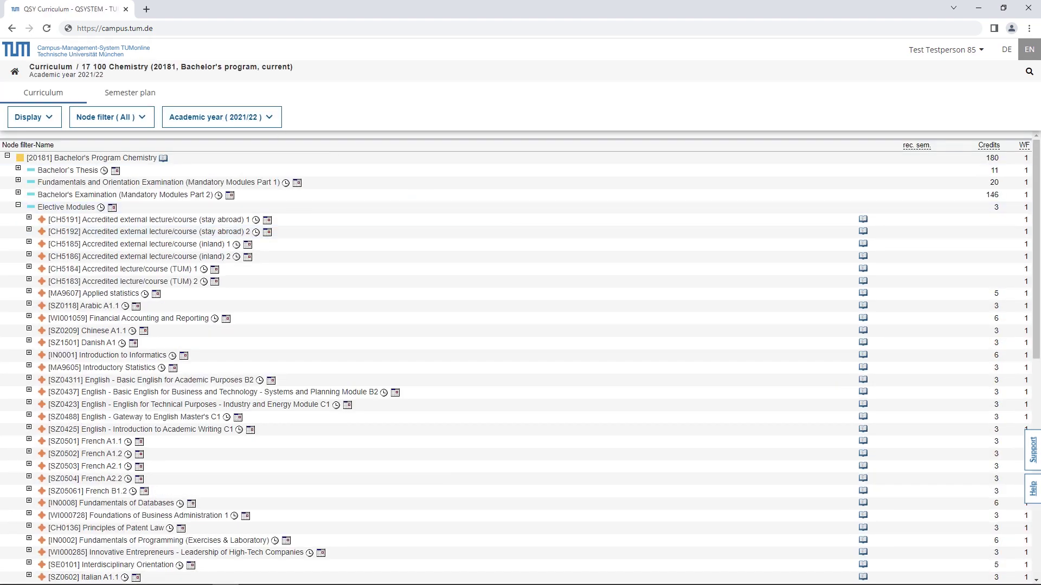
left_click(82, 577)
left_click(242, 249)
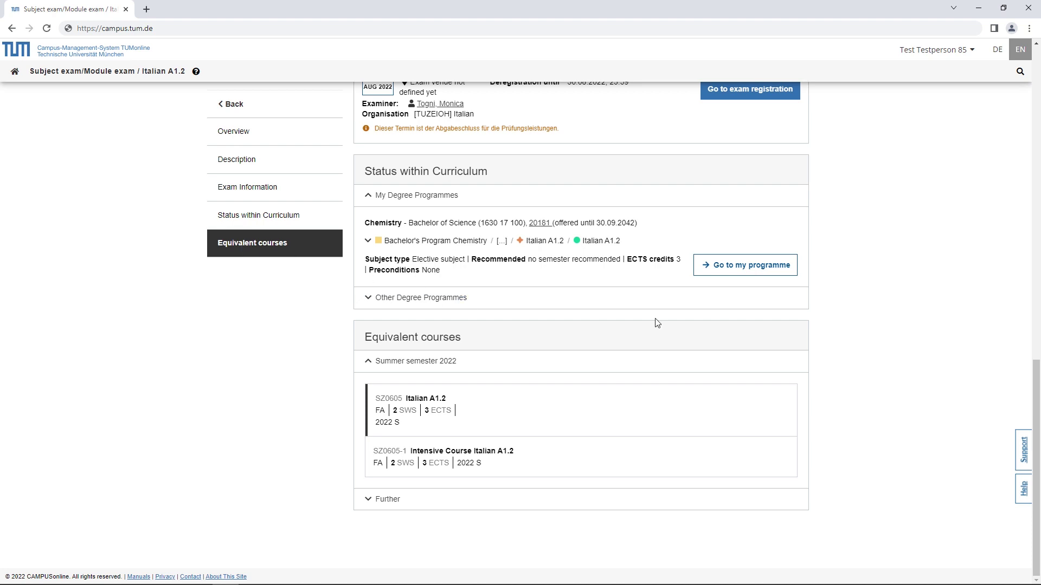
left_click_drag(1035, 379, 1039, 259)
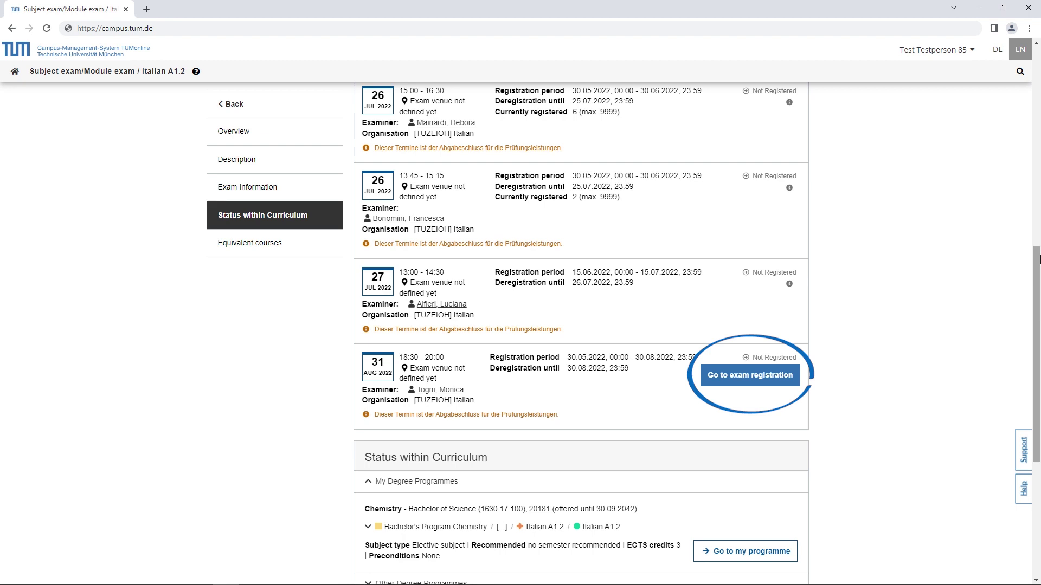
Start registration for the 31 Aug 2022 date with Italian A1.2 as curriculum context.
left_click(765, 380)
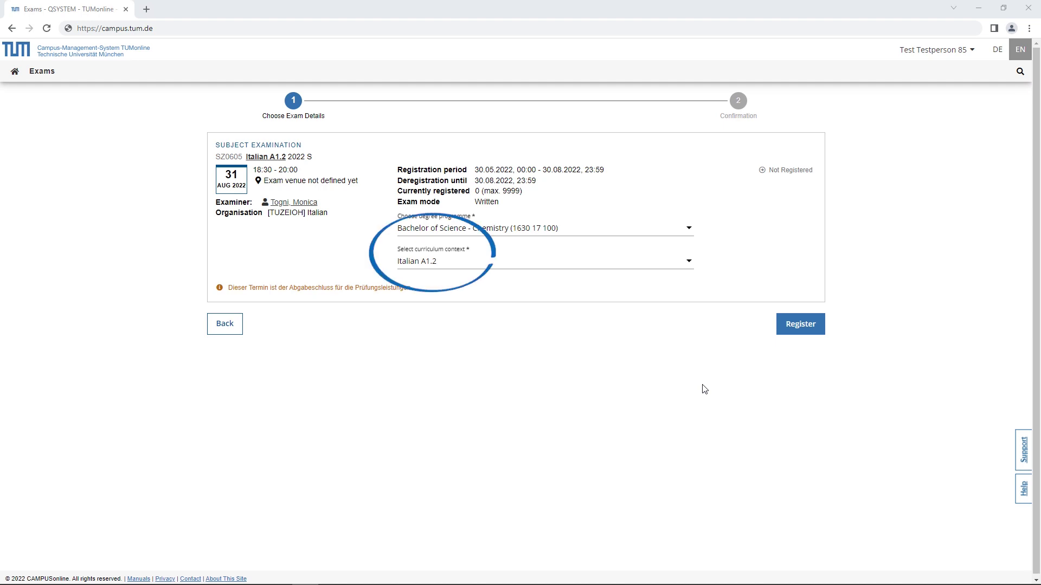
left_click(458, 254)
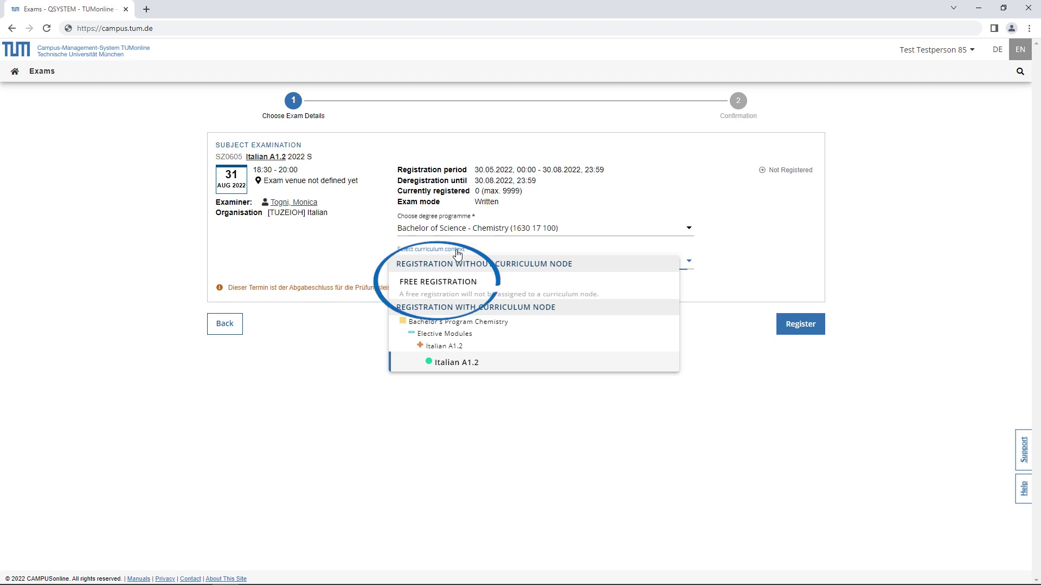
left_click(457, 253)
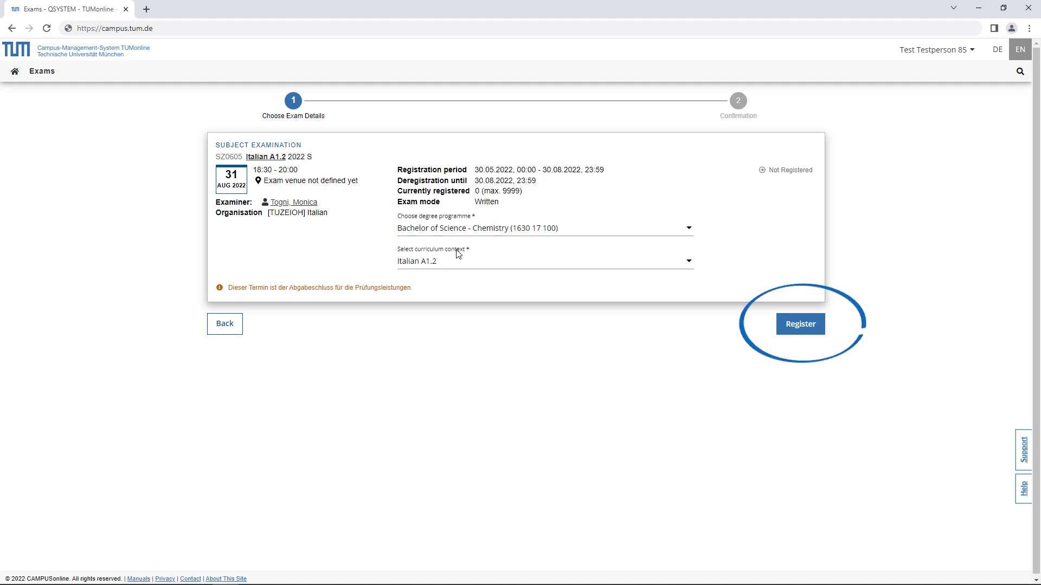
Submit the registration for the 31 August 2022 Italian A1.2 exam.
left_click(792, 328)
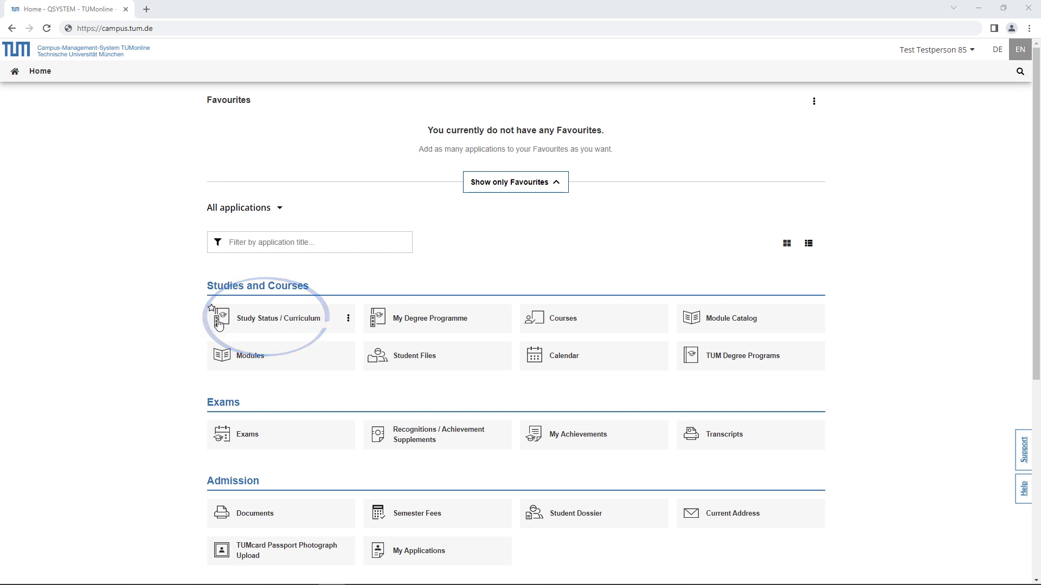
In Study Status / Curriculum, expand the CH4101 General and Inorganic Chemistry exams and open My Exams.
left_click(256, 323)
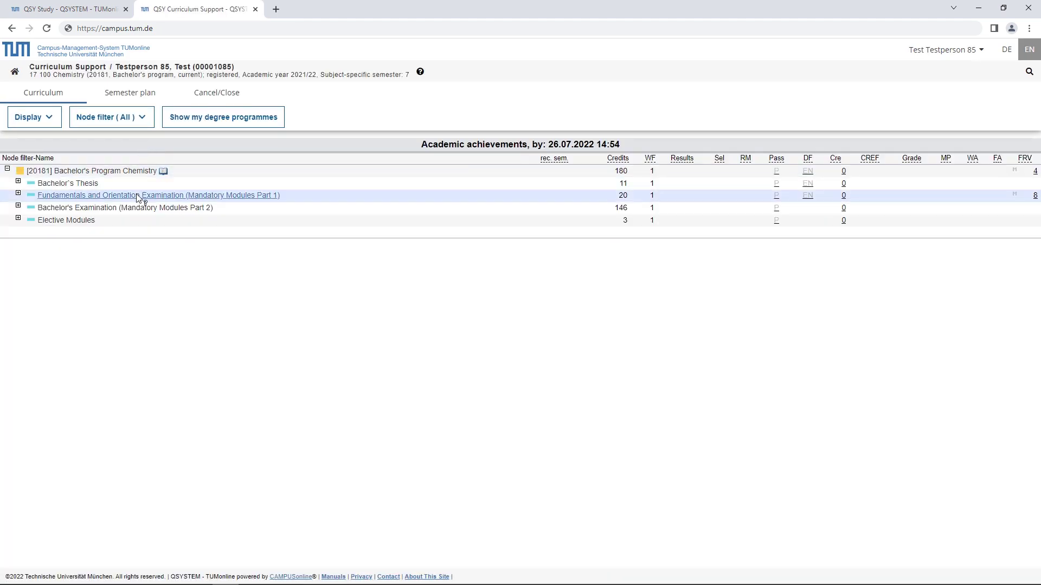
left_click(138, 196)
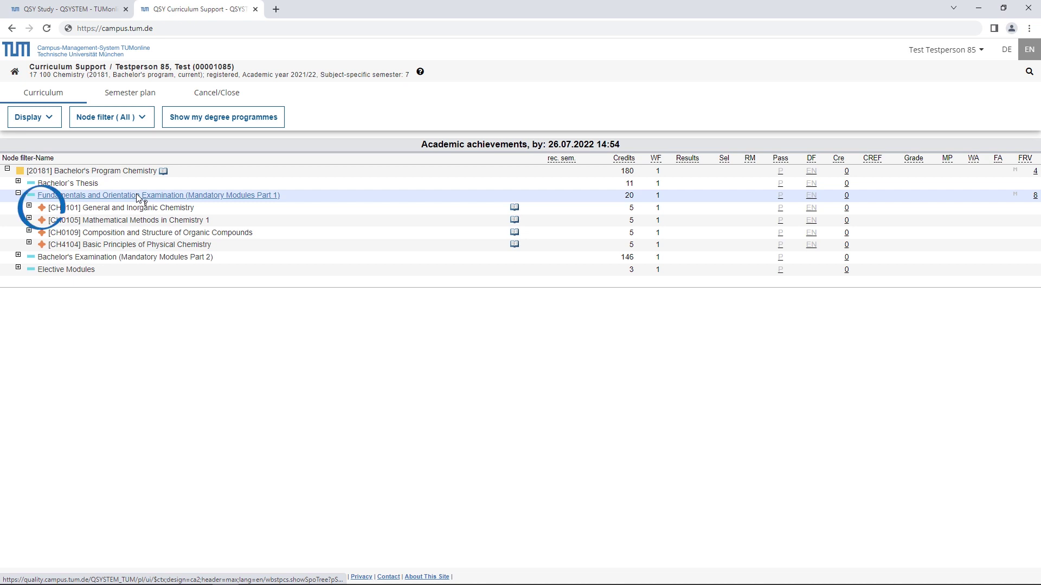
left_click(135, 206)
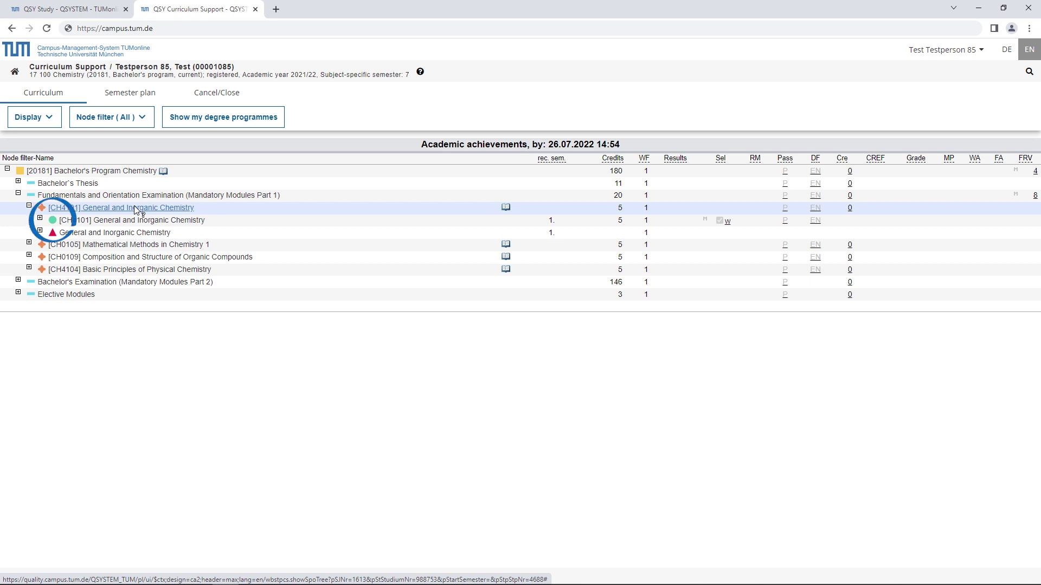
left_click(136, 219)
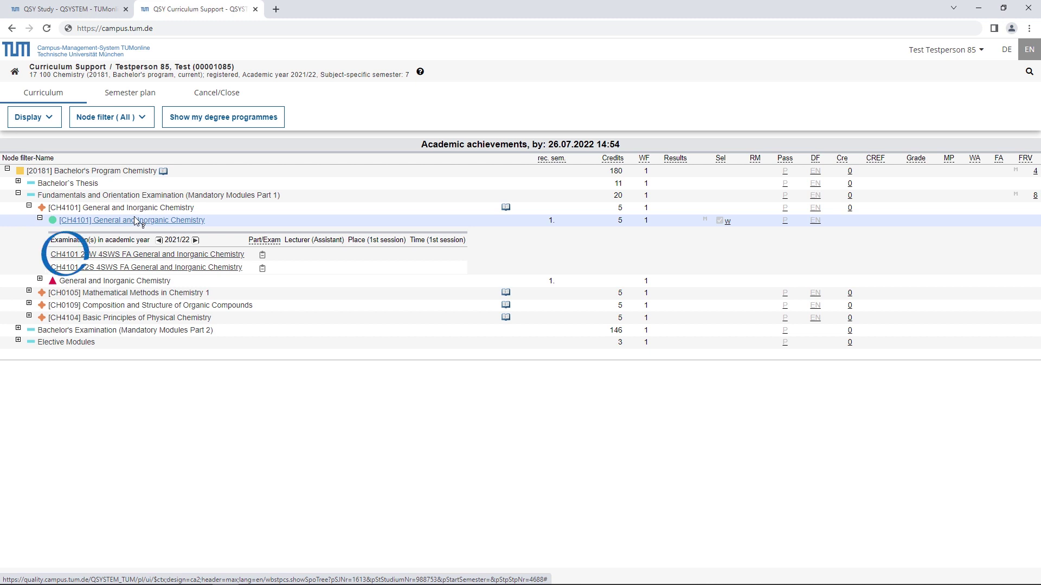
left_click(135, 255)
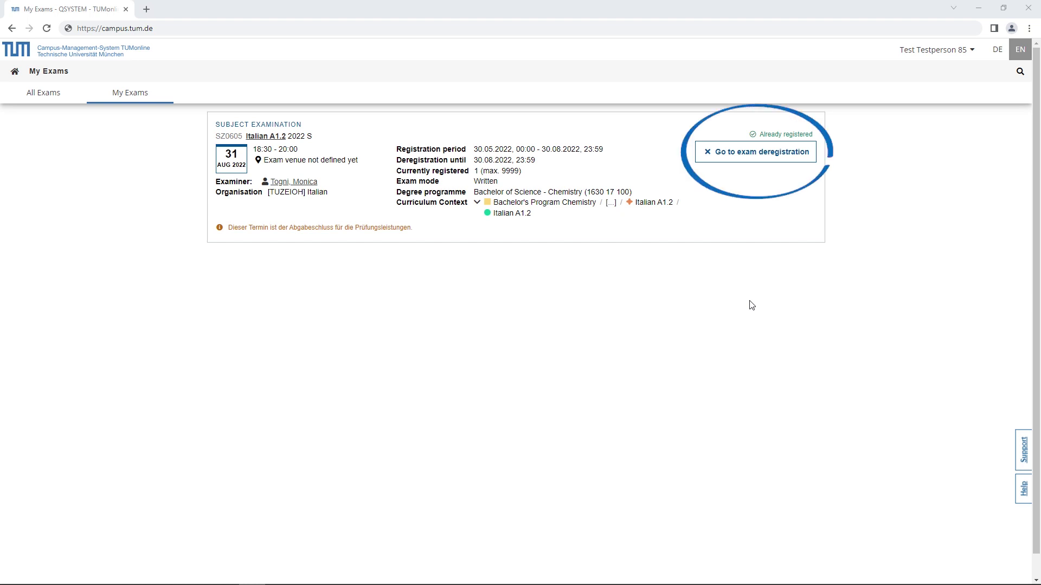
Deregister from the 31 August 2022 Italian A1.2 exam and confirm it.
left_click(746, 157)
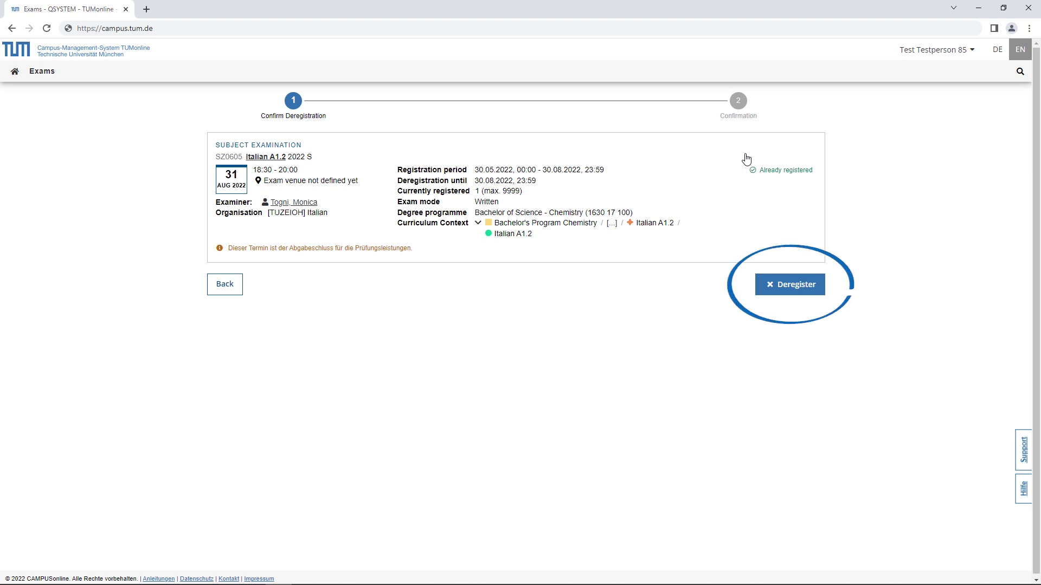
left_click(794, 290)
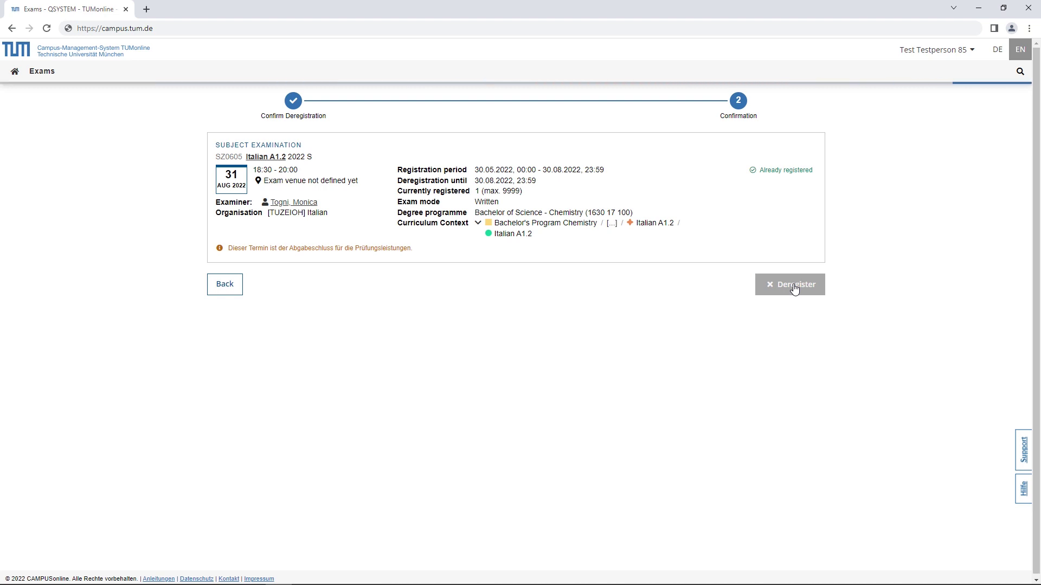